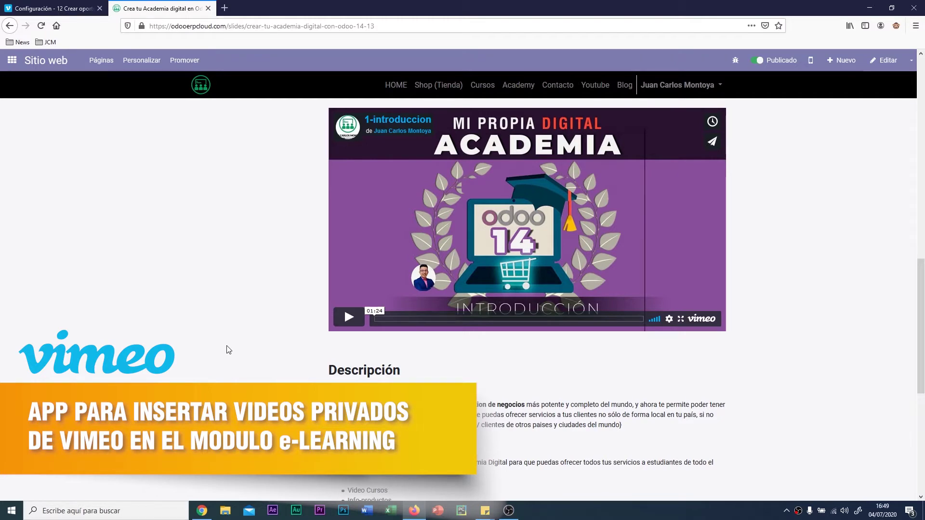
# Switch to the Vimeo settings page of video 12 about CRM opportunities and copy the video's link.
pyautogui.scroll(12, 229, 351)
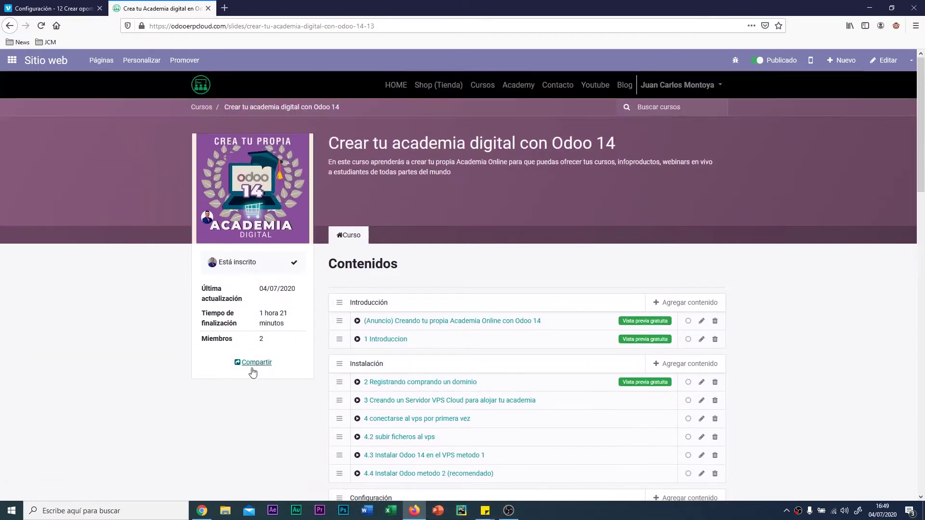
pyautogui.scroll(-4, 234, 397)
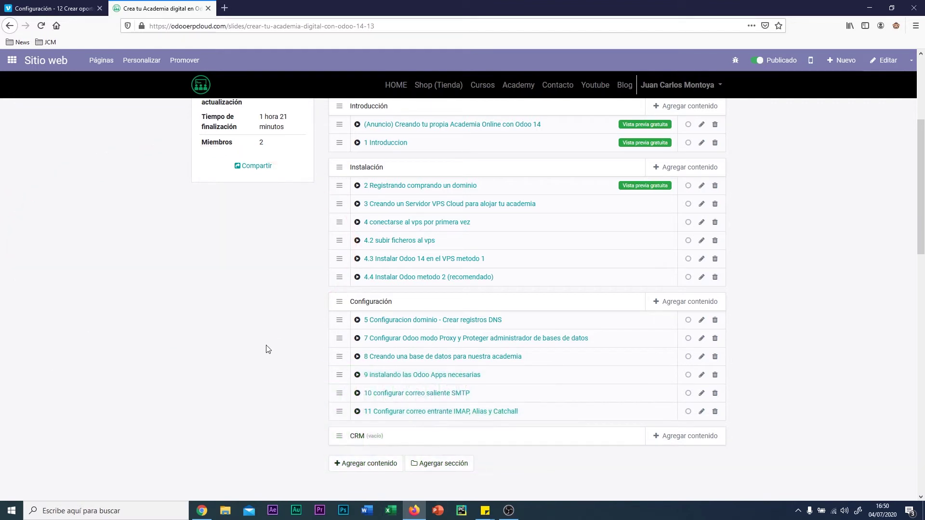
pyautogui.click(55, 9)
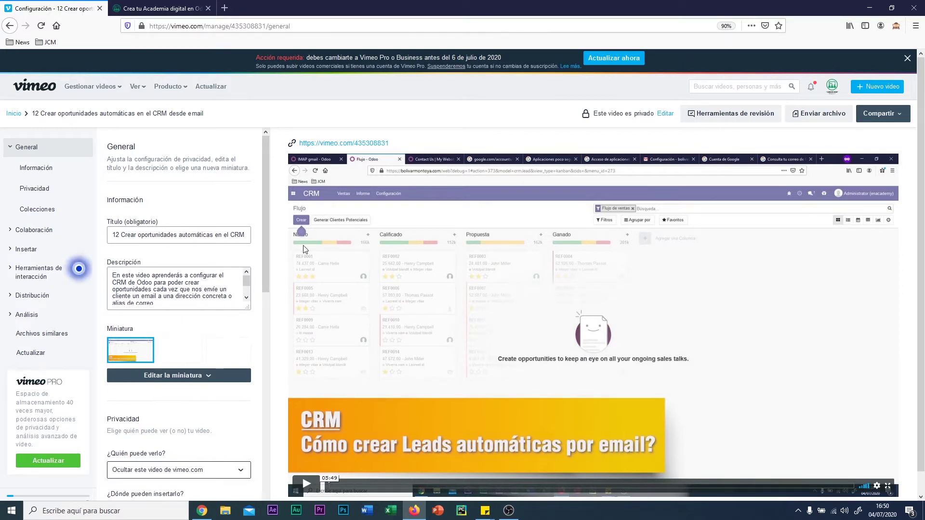
pyautogui.rightClick(359, 143)
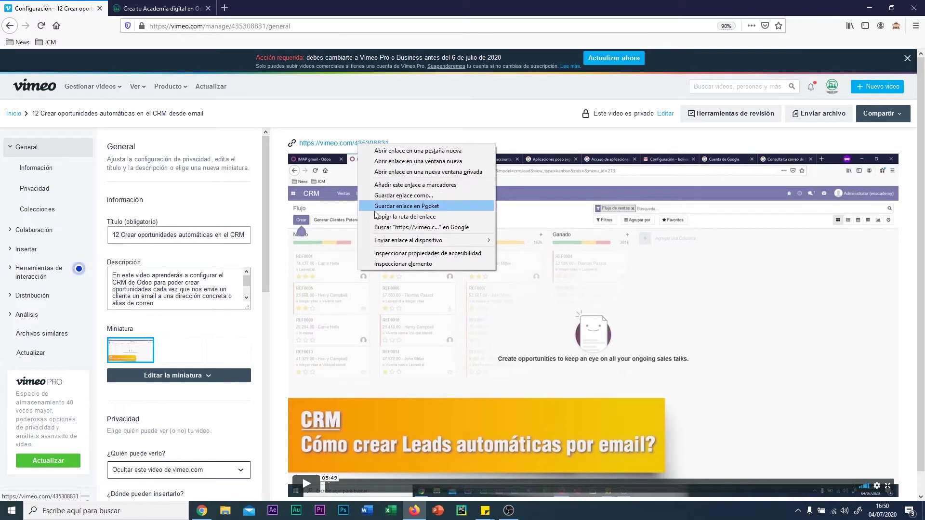
pyautogui.click(397, 217)
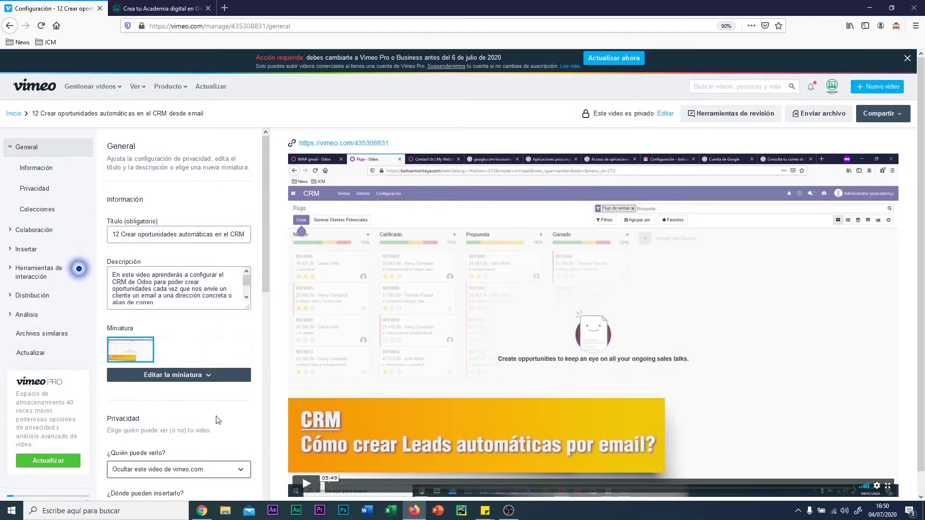
# Restrict where the Vimeo video can be embedded to specific domains (En dominios específicos).
pyautogui.scroll(-4, 218, 420)
pyautogui.click(180, 325)
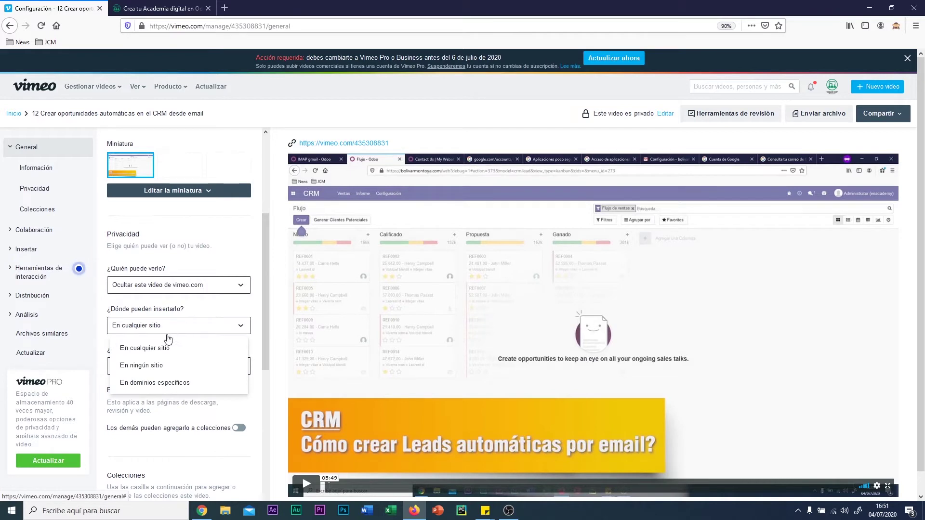
pyautogui.click(167, 386)
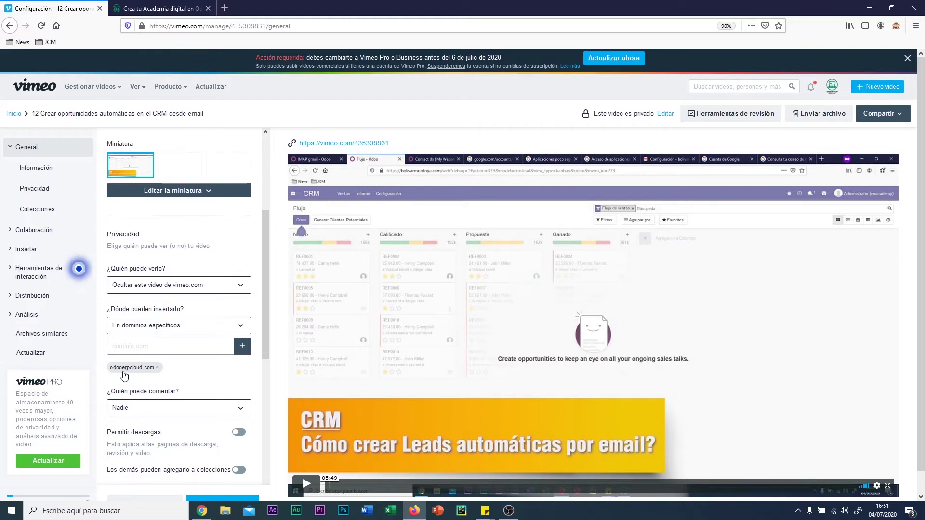
pyautogui.scroll(-3, 174, 396)
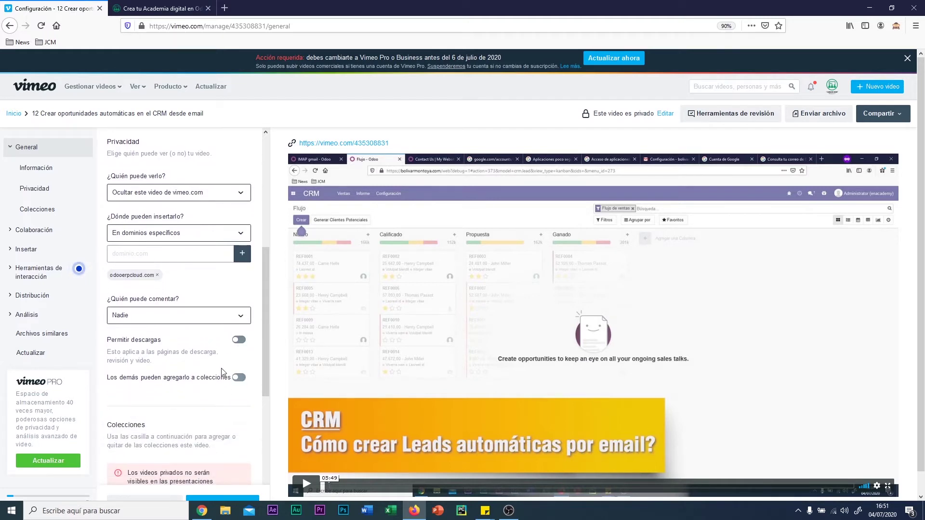
pyautogui.scroll(5, 212, 386)
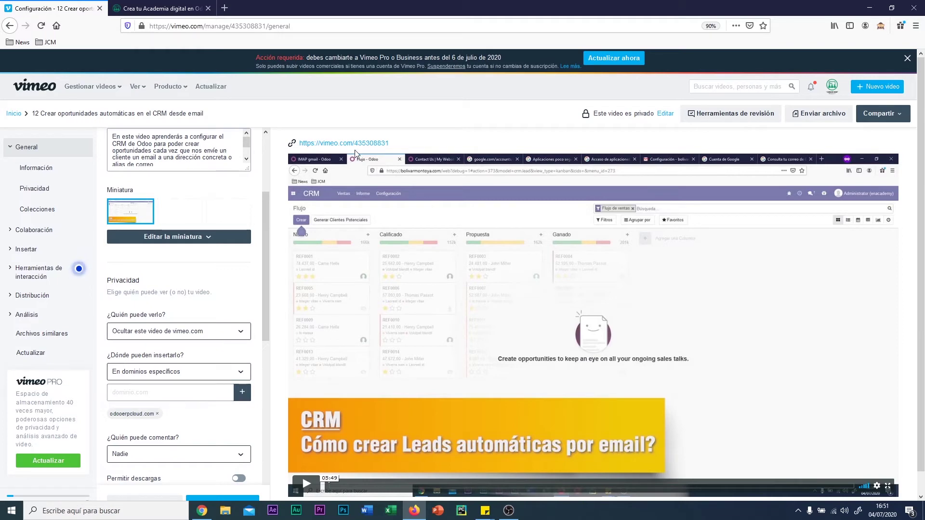
pyautogui.click(167, 11)
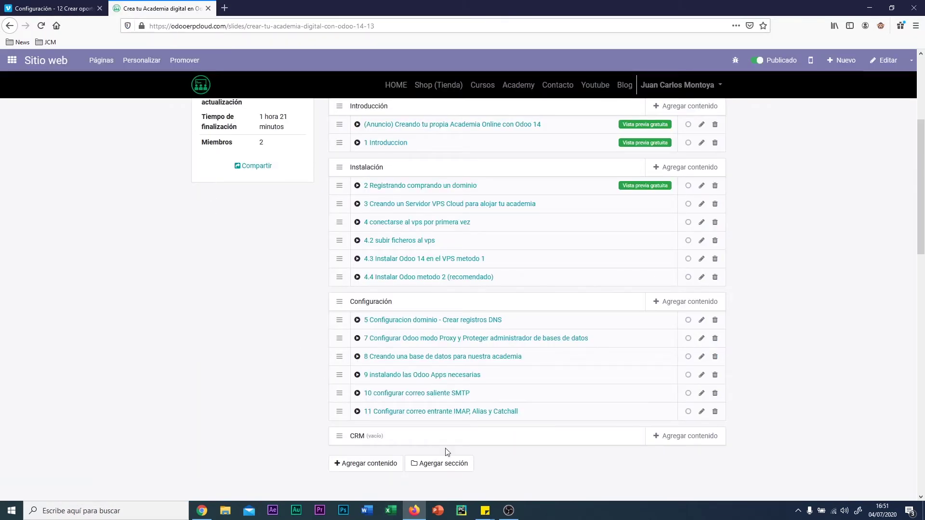
pyautogui.click(683, 436)
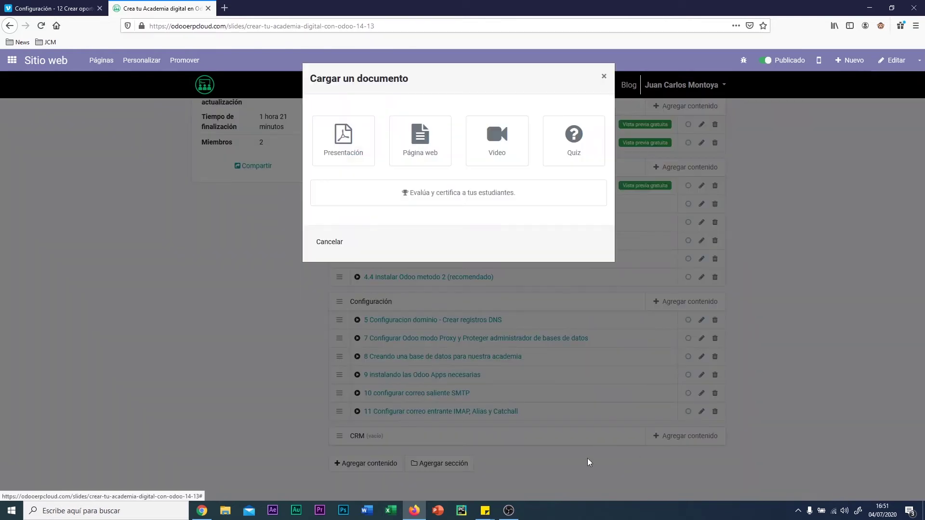
pyautogui.click(480, 154)
pyautogui.click(369, 128)
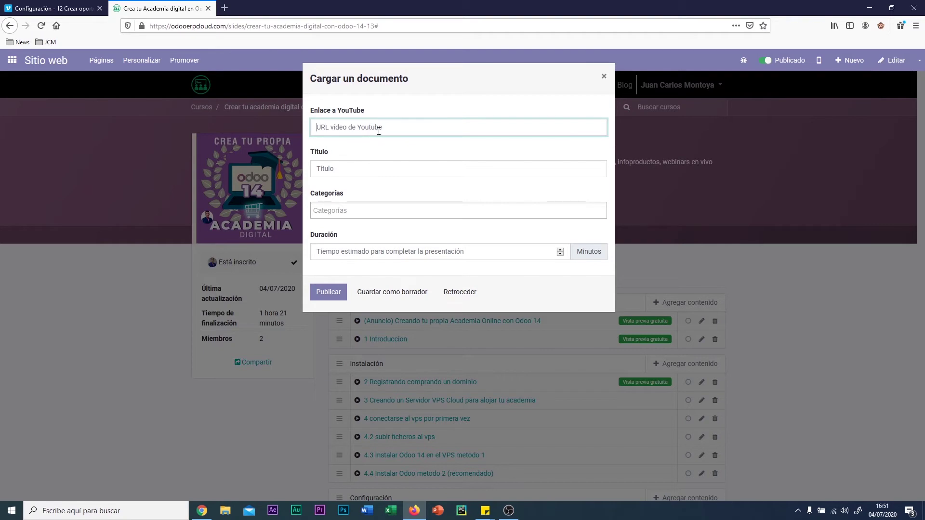
pyautogui.write('https://vimeo.com/435308831')
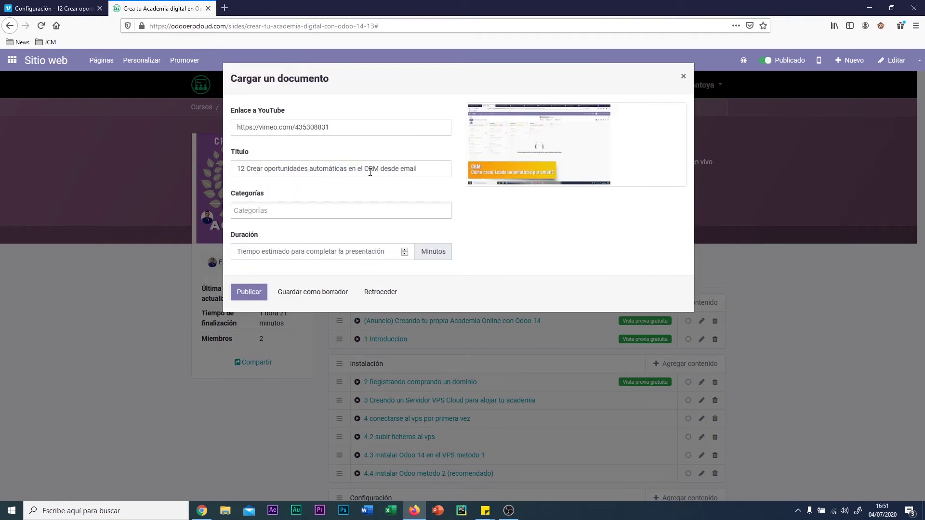
# Assign the Funcional category to the new video, set its duration to 10 minutes and publish it.
pyautogui.click(424, 169)
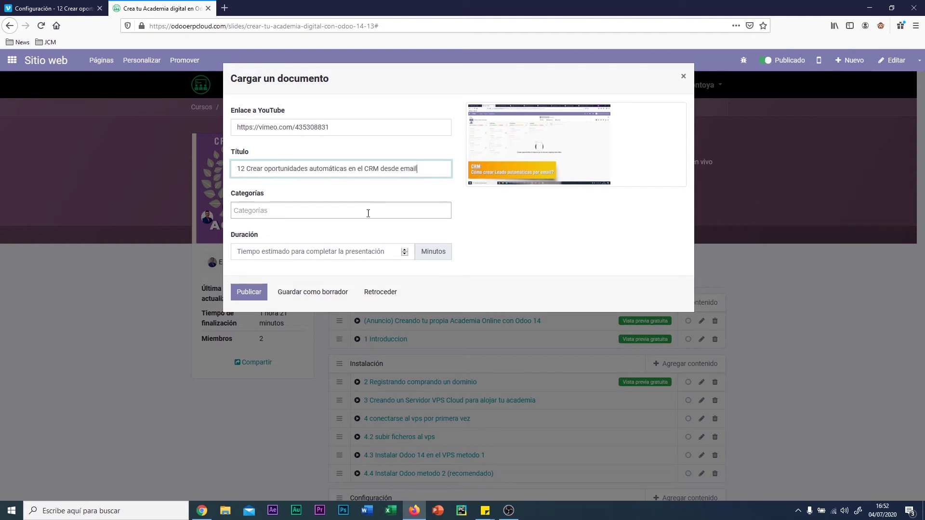
pyautogui.click(255, 210)
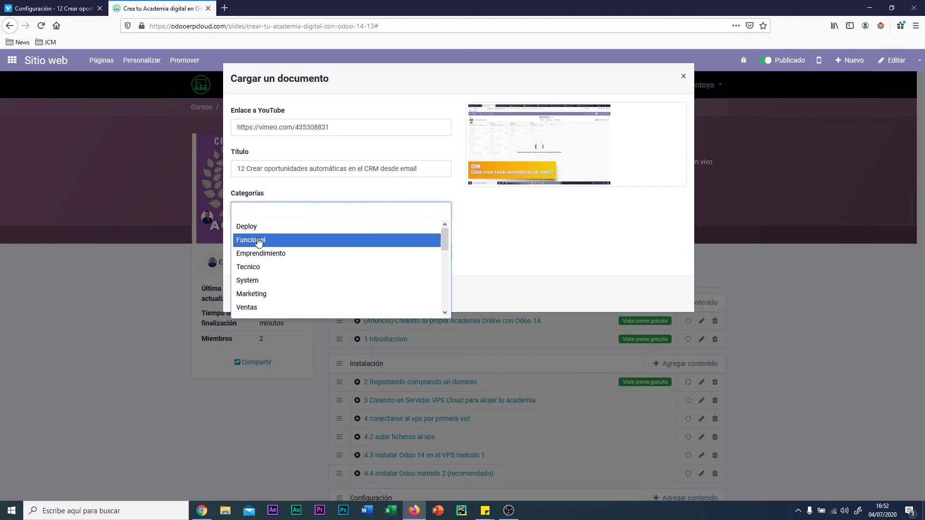
pyautogui.click(261, 244)
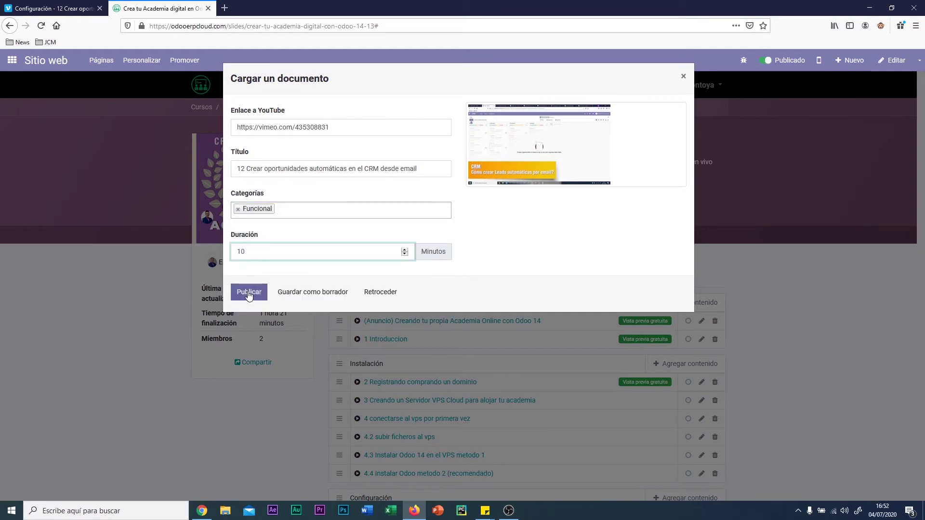
pyautogui.click(249, 292)
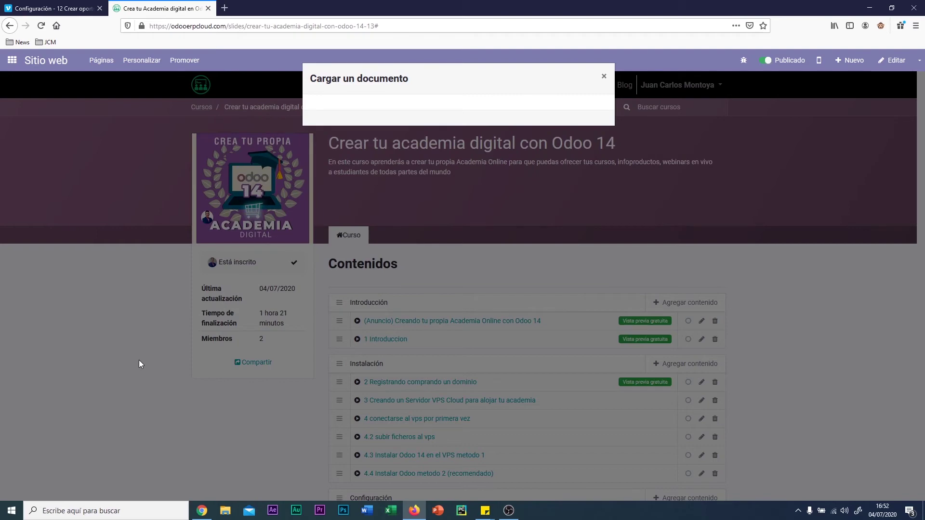
# Open the new lesson in the CRM section, leave the full-screen view and review its video and description.
pyautogui.scroll(-6, 297, 373)
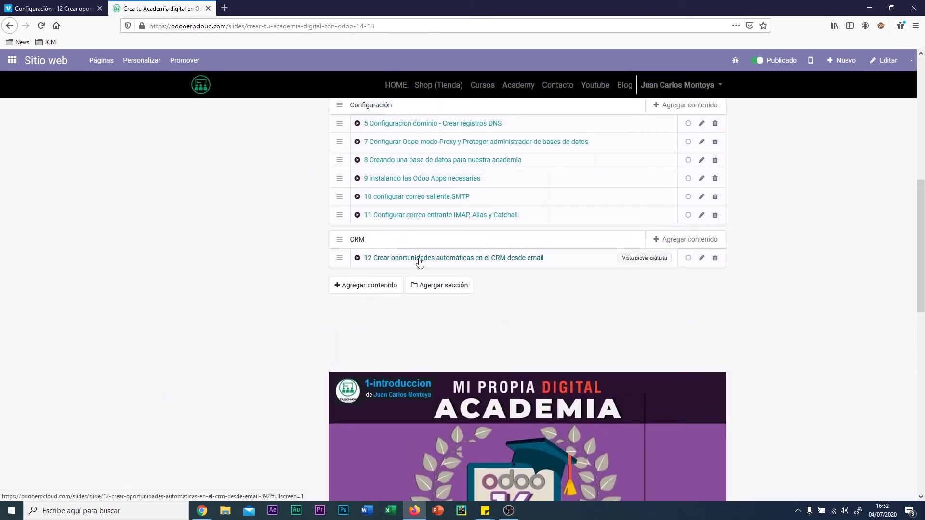
pyautogui.click(419, 261)
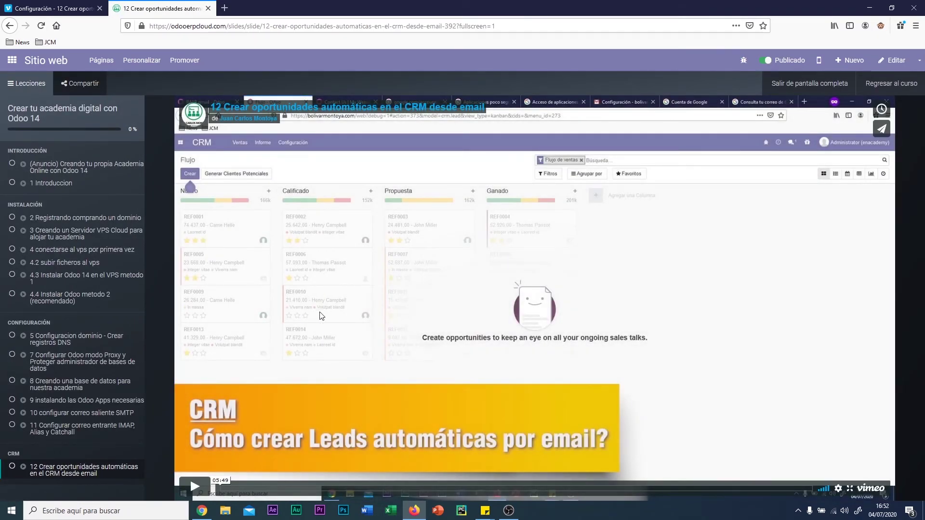
pyautogui.click(821, 86)
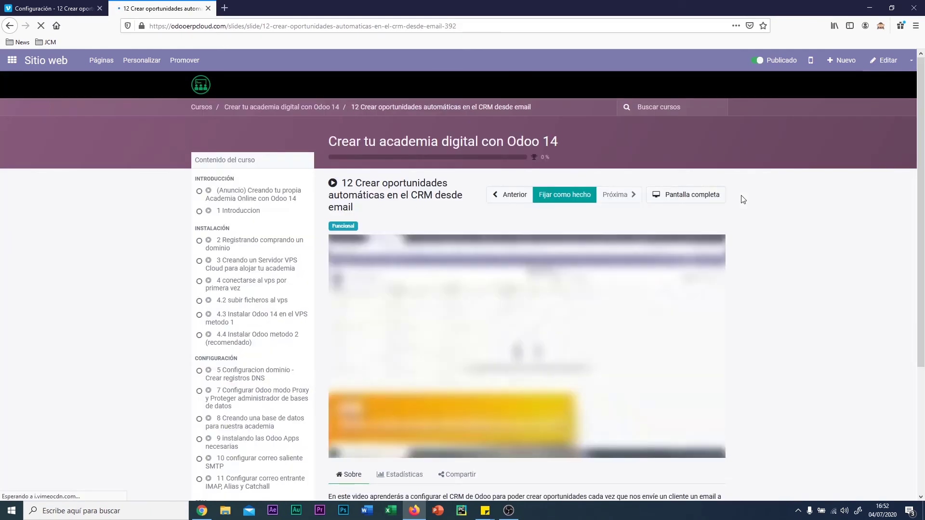
pyautogui.scroll(-2, 510, 306)
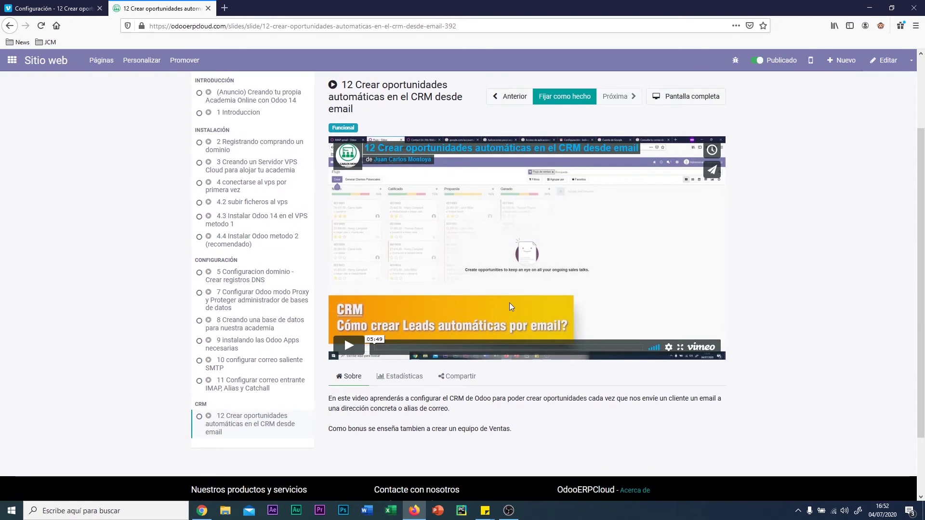
pyautogui.moveTo(329, 401); pyautogui.dragTo(518, 432)
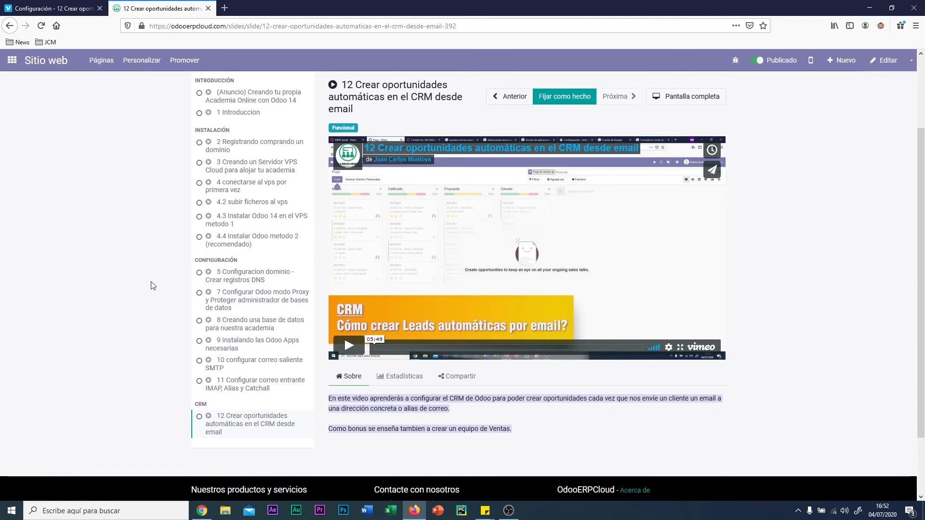
# Return to the Vimeo video settings and save the privacy changes with embedding limited to specific domains.
pyautogui.click(68, 9)
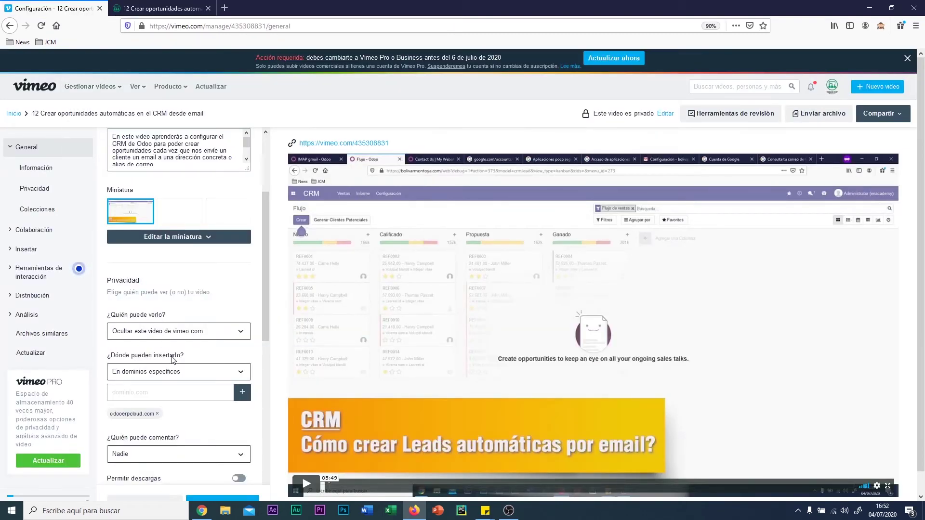
pyautogui.scroll(-2, 172, 358)
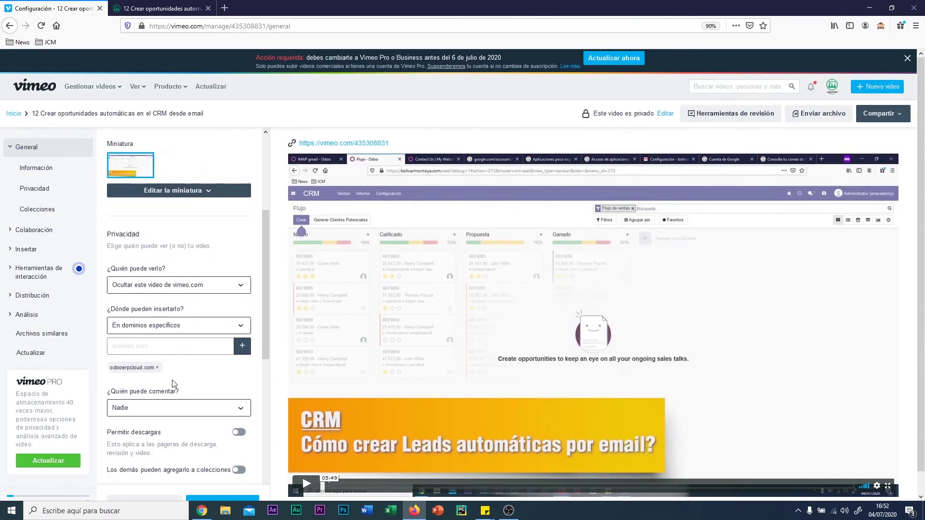
pyautogui.click(155, 334)
pyautogui.scroll(-1, 159, 363)
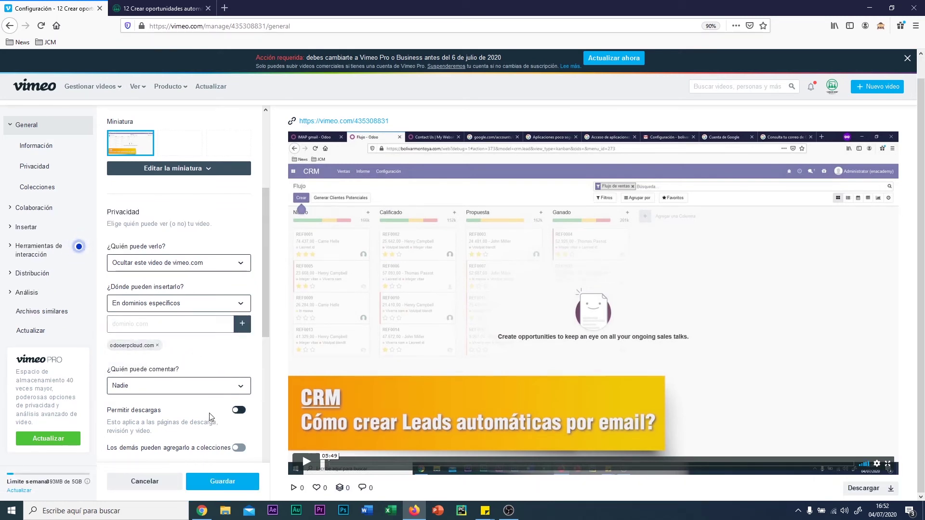
pyautogui.click(221, 482)
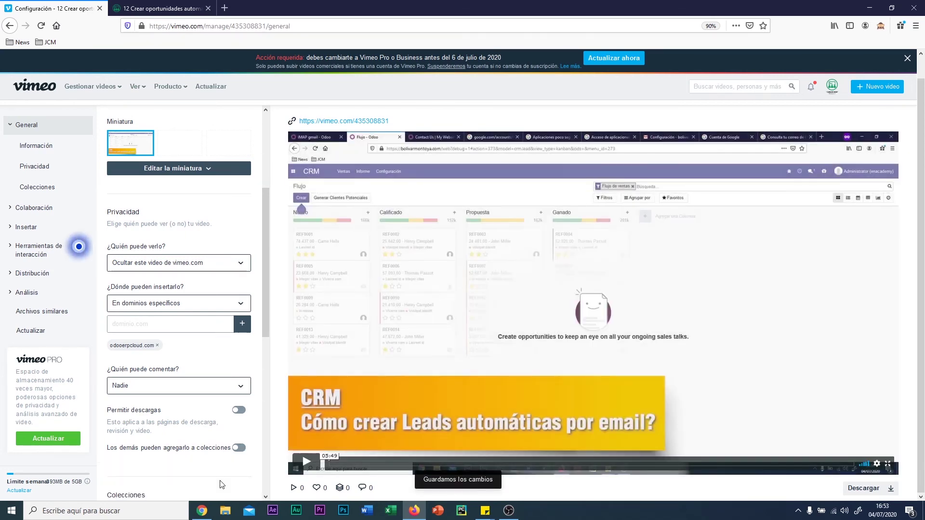
# Test the video's Vimeo link in a private window, close it and review the privacy settings again.
pyautogui.rightClick(358, 134)
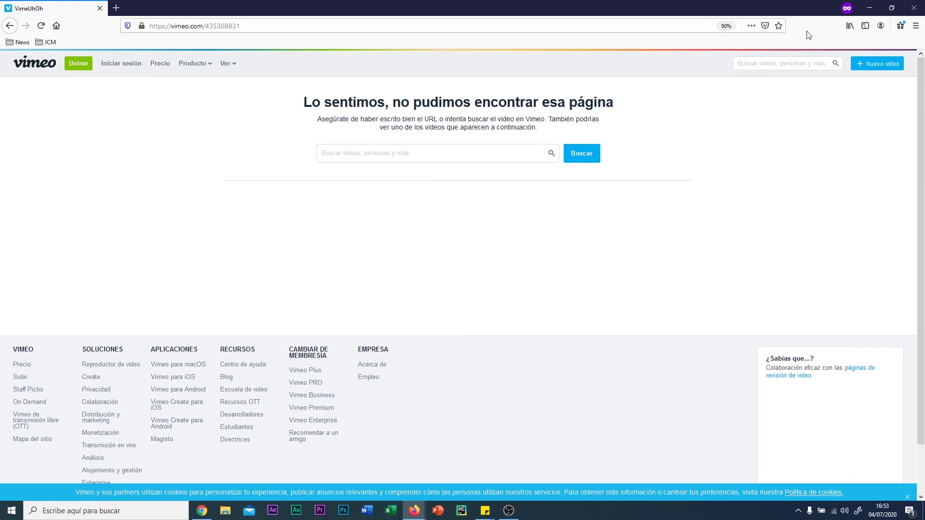
pyautogui.click(908, 11)
pyautogui.scroll(-3, 176, 318)
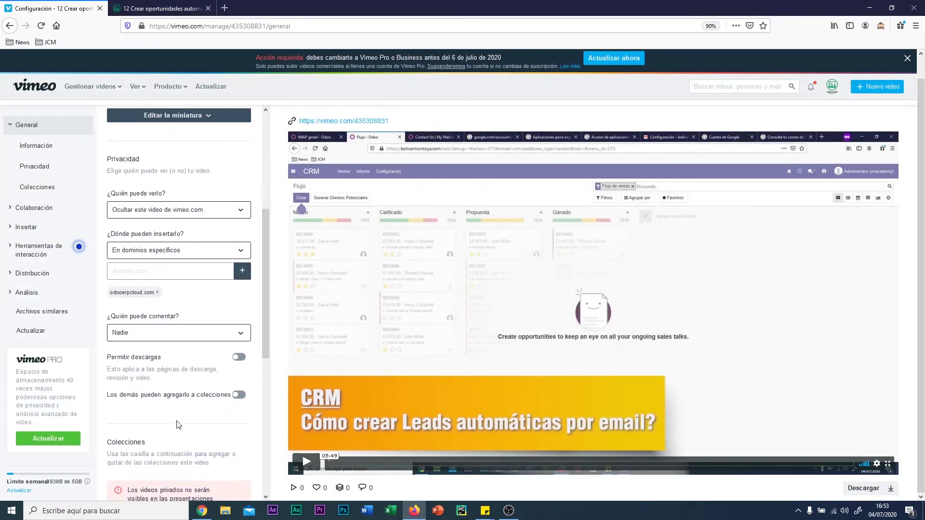
pyautogui.scroll(3, 176, 316)
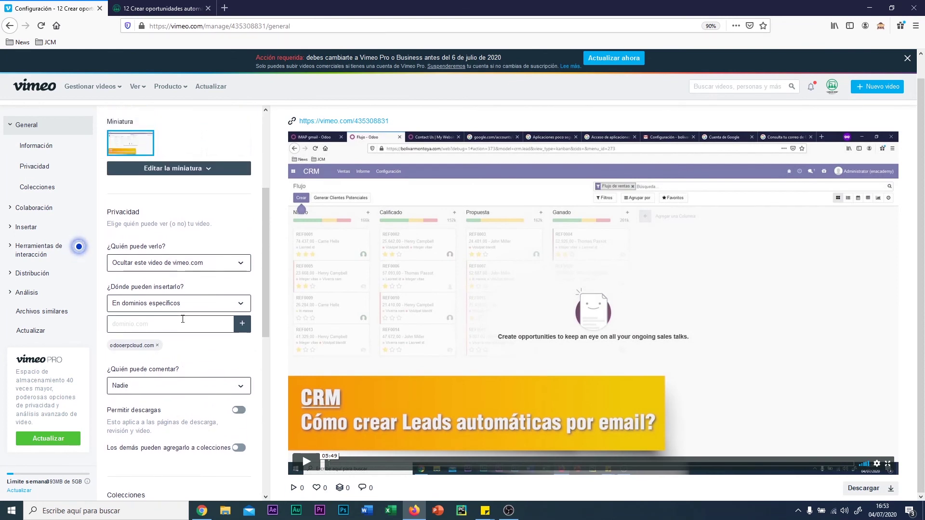